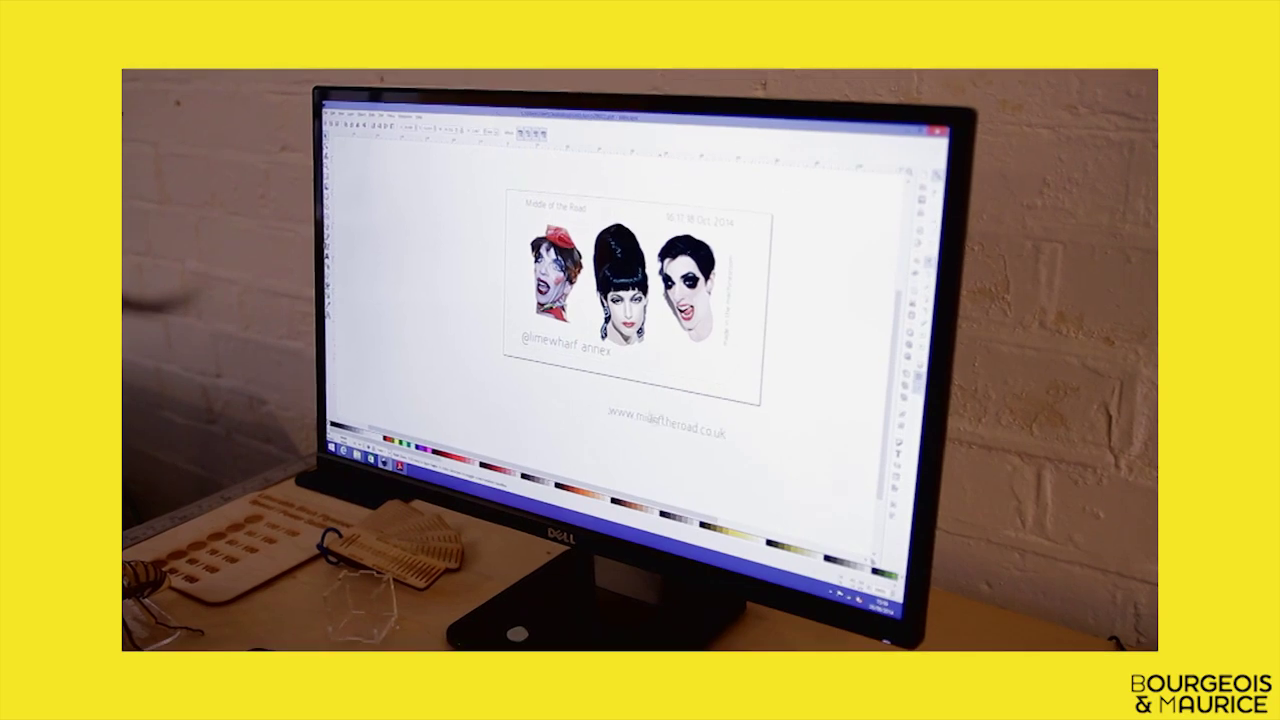
left_click_drag(651, 418, 659, 361)
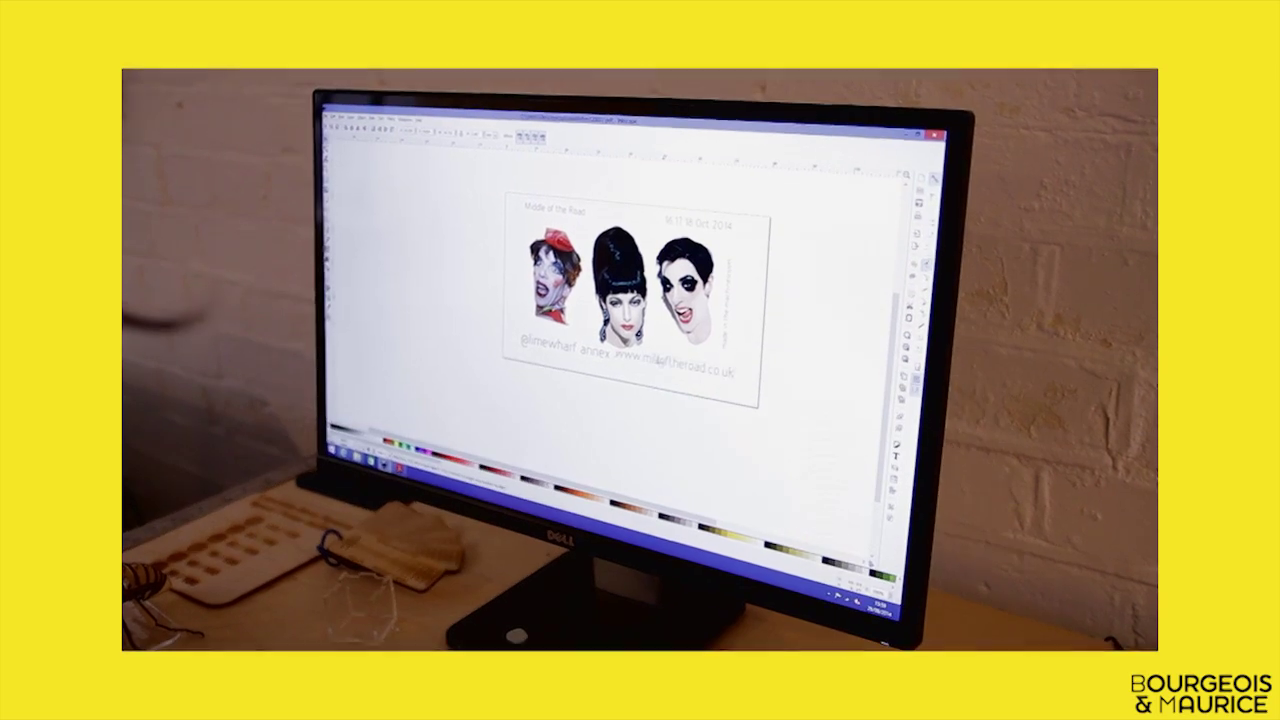